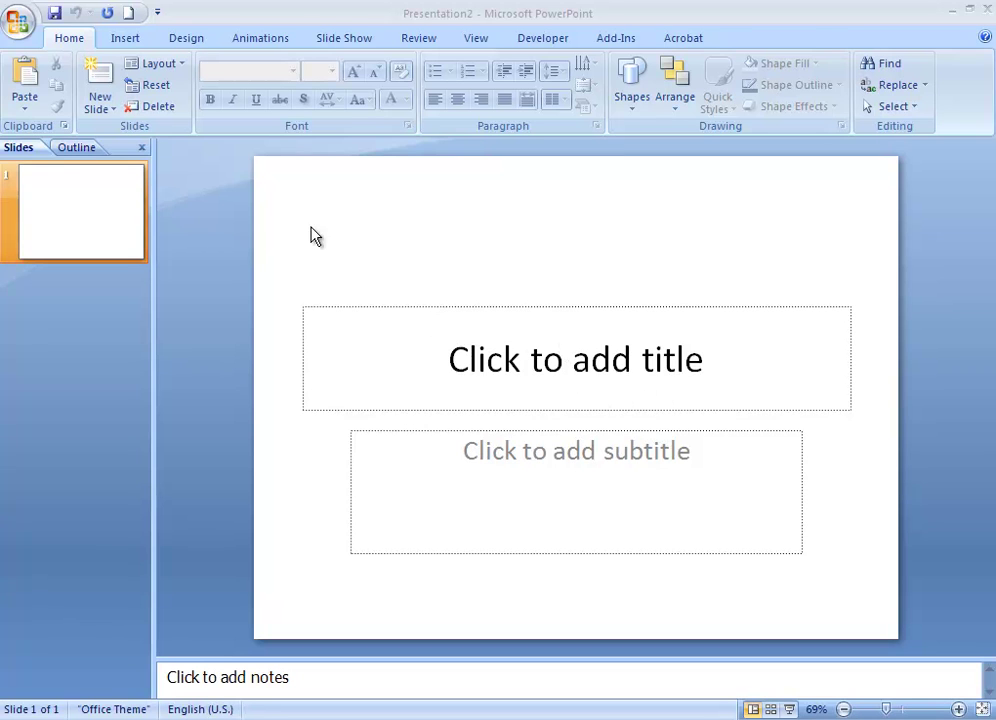
# Step: Switch the first slide to the Blank layout, dropping its title and subtitle placeholders
pyautogui.click(160, 64)
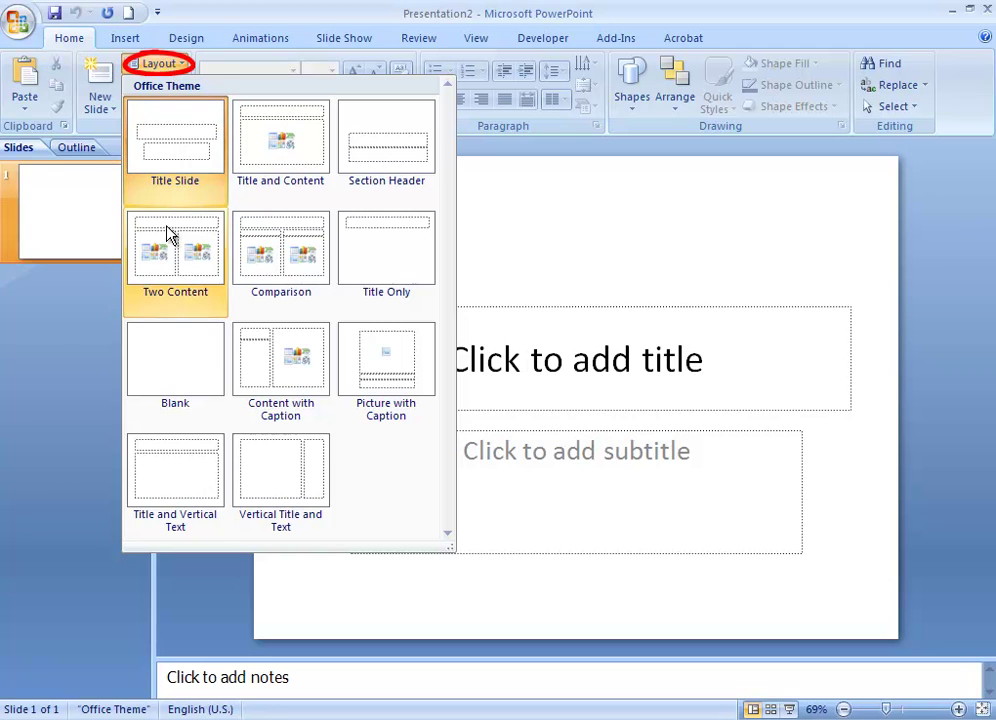
pyautogui.click(198, 364)
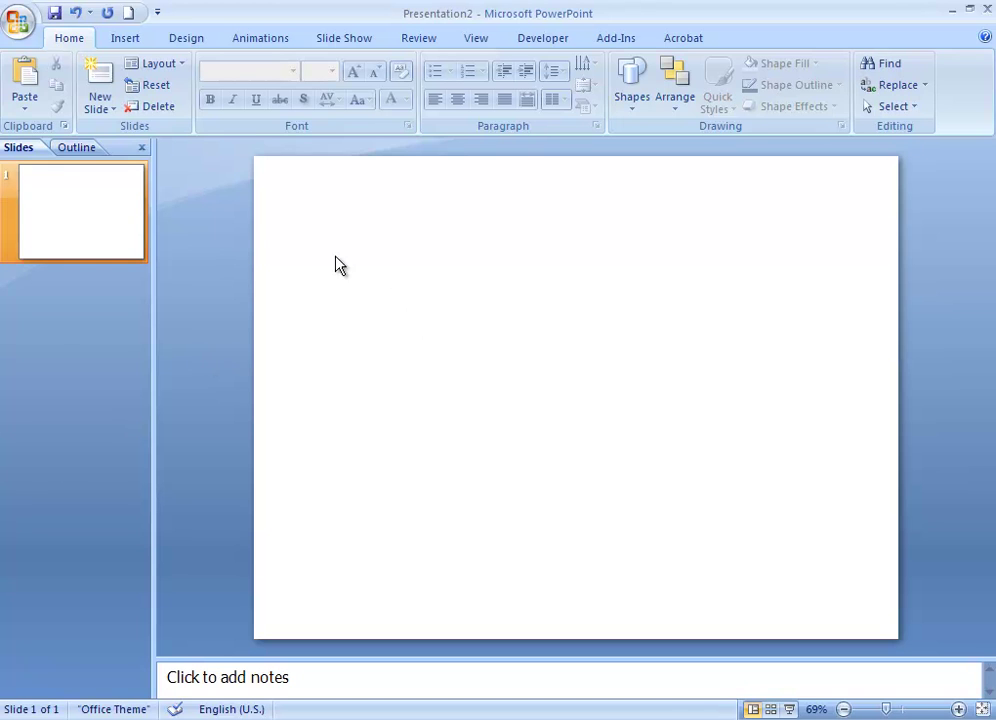
# Step: Insert Sunset.jpg from Sample Pictures onto the blank slide
pyautogui.click(128, 42)
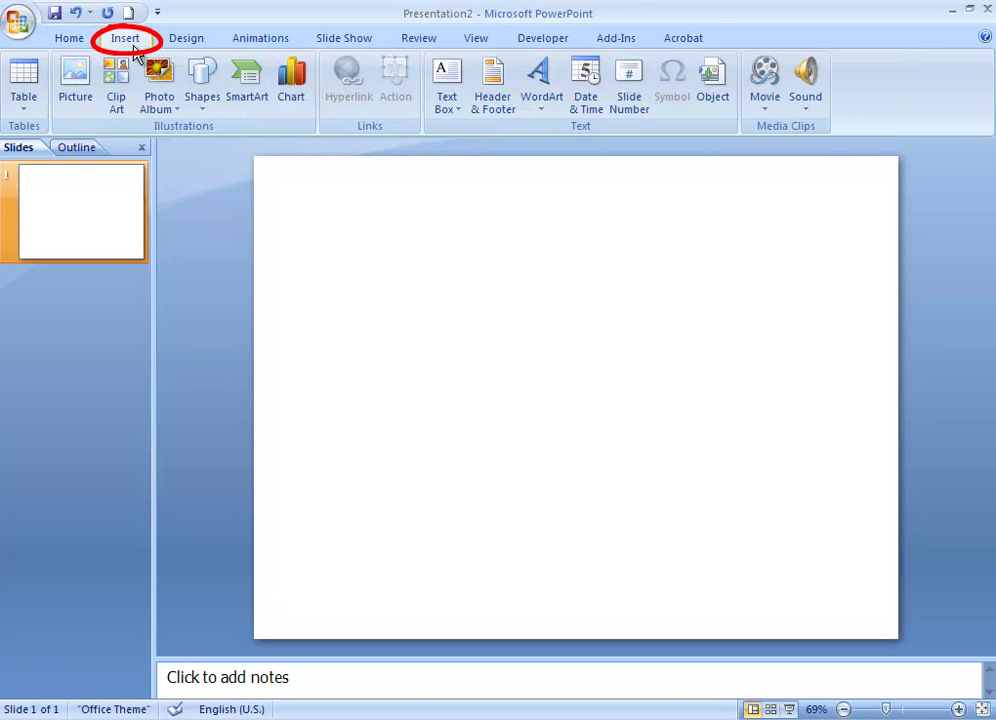
pyautogui.click(77, 92)
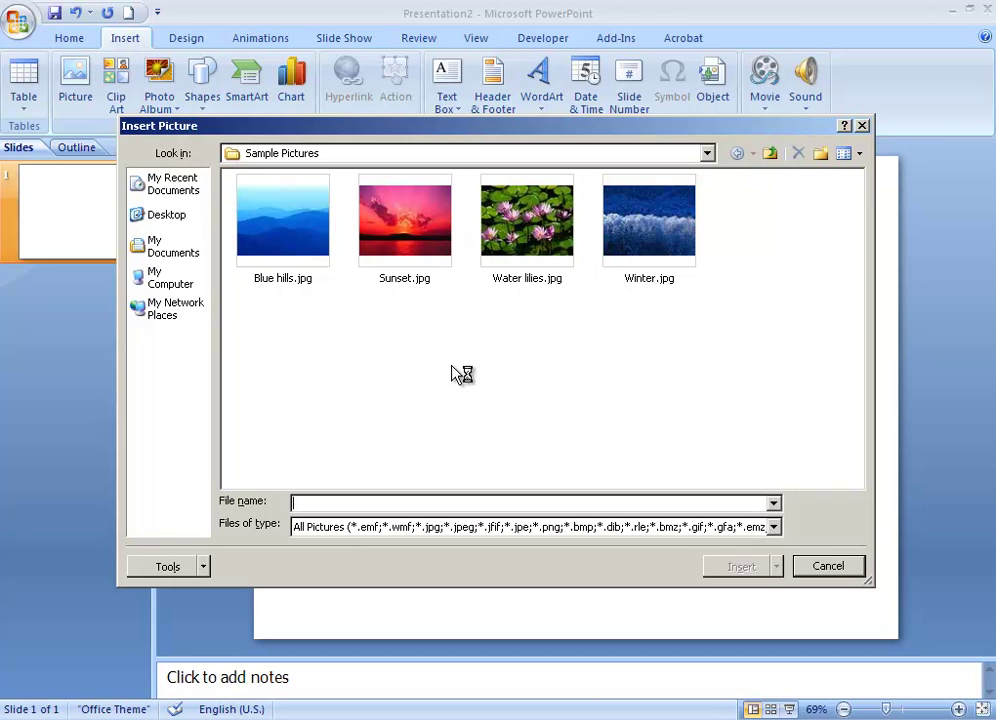
pyautogui.click(425, 253)
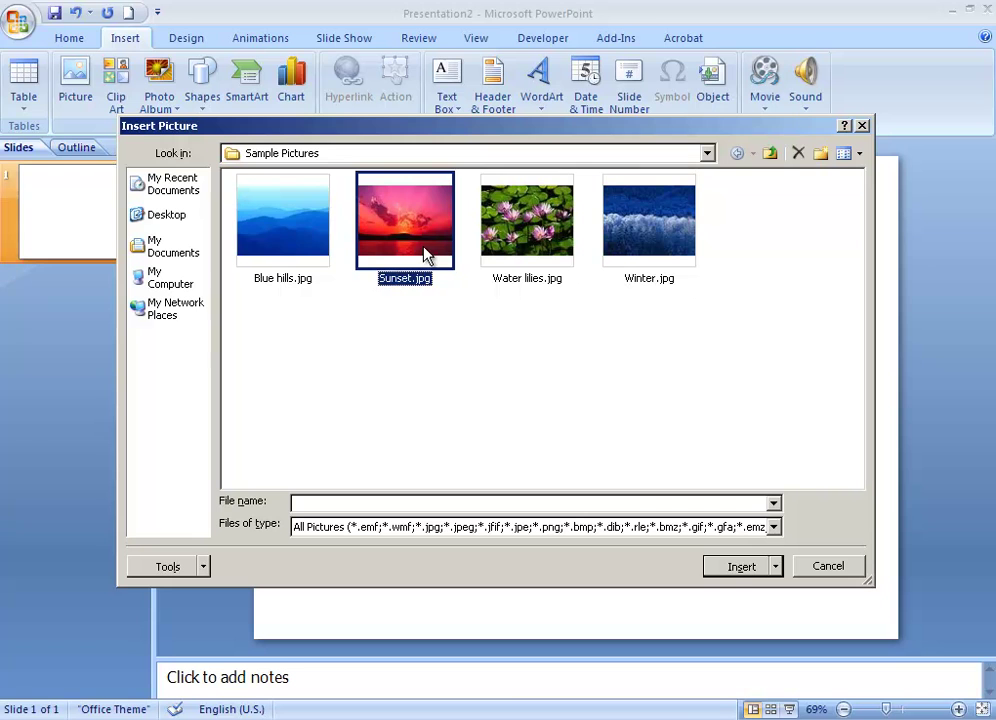
pyautogui.click(740, 567)
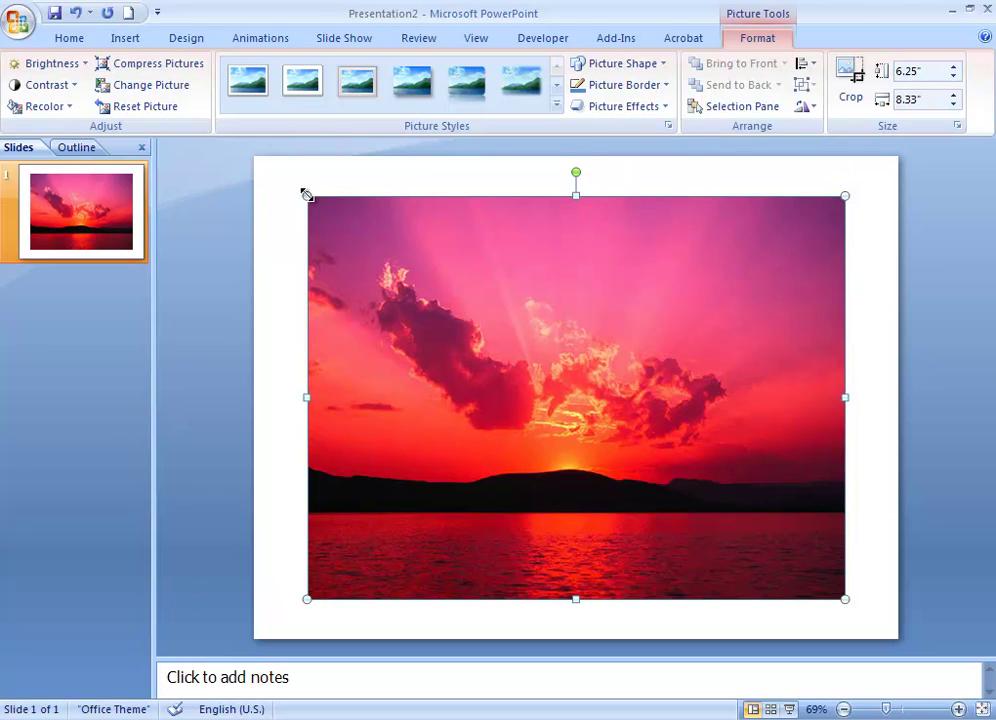
# Step: Resize the Sunset photo by its handles several times, ending at a distorted 6.44" × 2.58" strip
pyautogui.moveTo(307, 194); pyautogui.dragTo(500, 418)
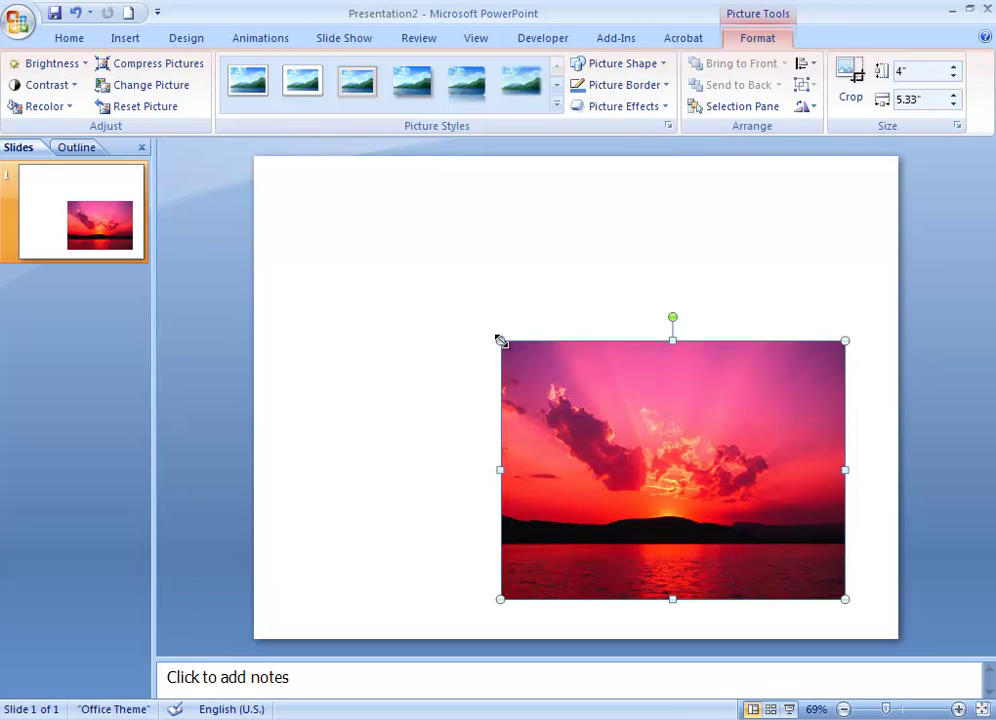
pyautogui.moveTo(500, 341); pyautogui.dragTo(293, 258)
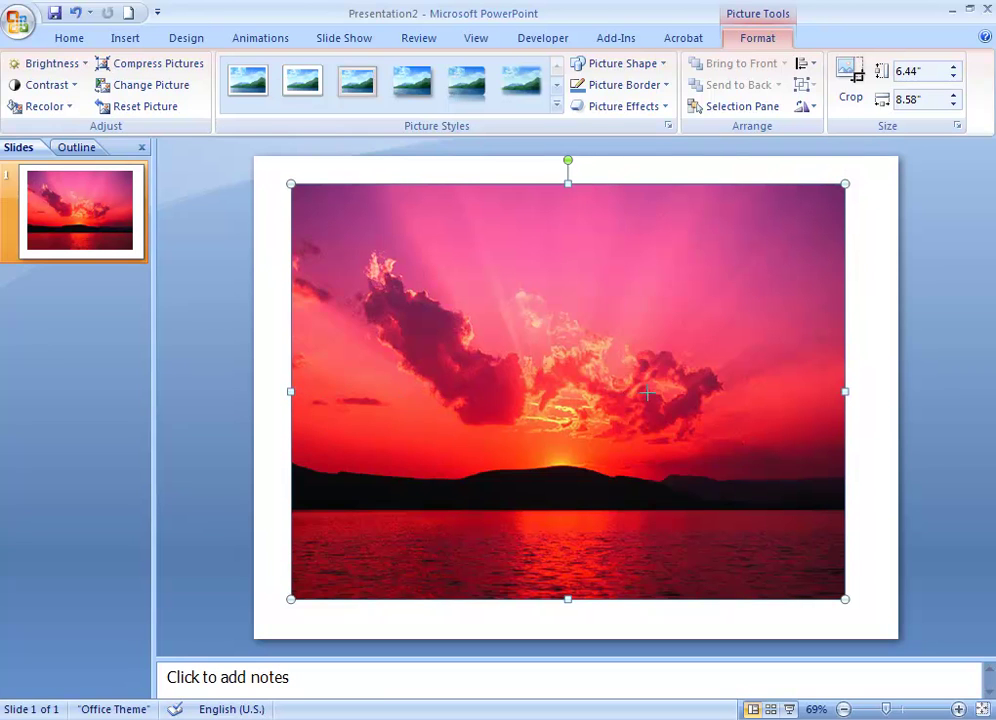
pyautogui.moveTo(645, 393); pyautogui.dragTo(660, 393)
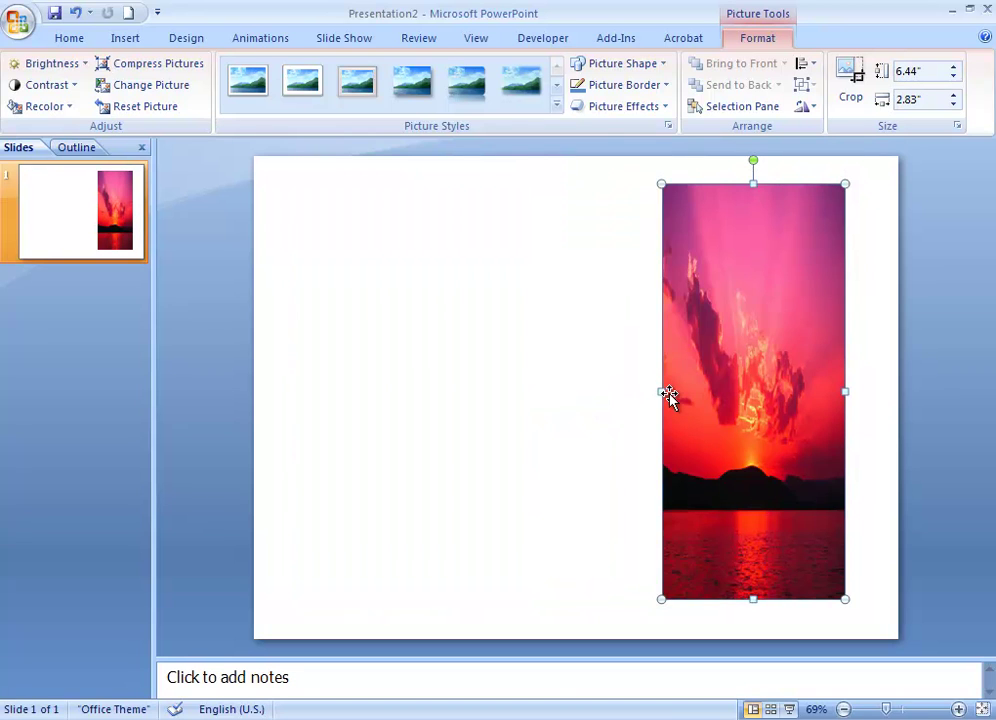
pyautogui.moveTo(658, 392); pyautogui.dragTo(296, 393)
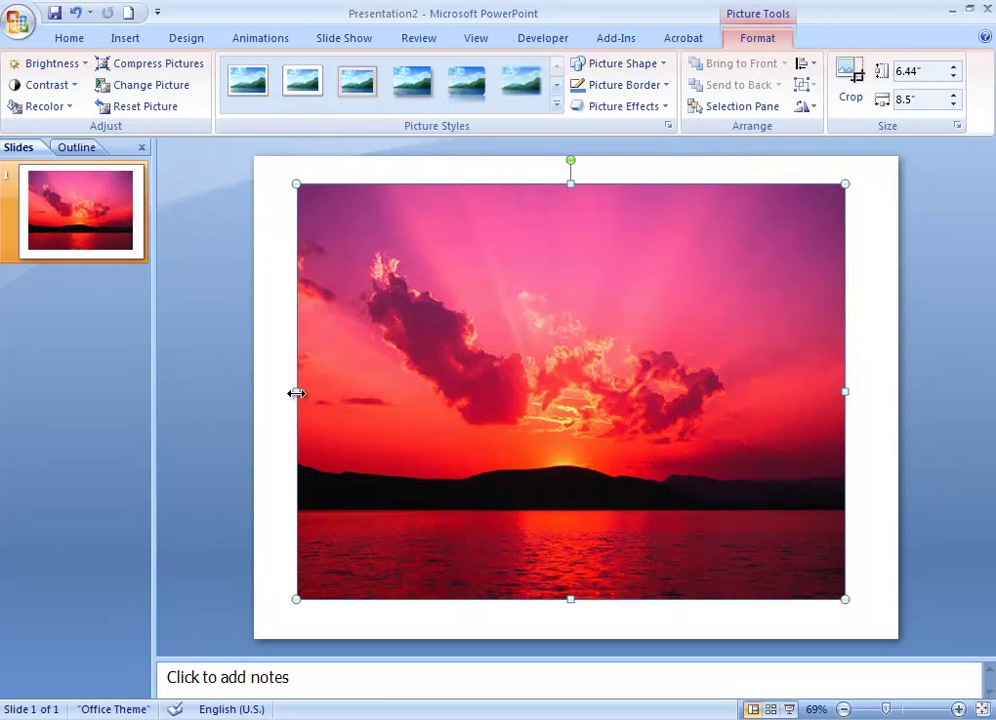
pyautogui.moveTo(838, 396); pyautogui.dragTo(465, 388)
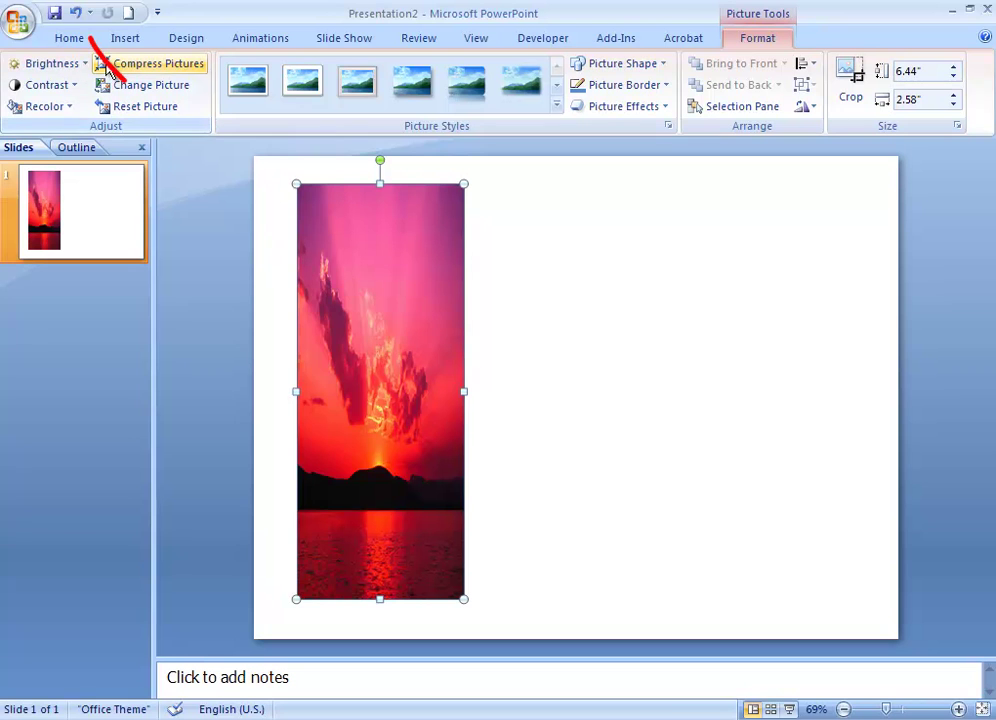
# Step: Undo four resizes, restoring the photo to 4" × 5.33" at the slide's lower right
pyautogui.click(75, 14)
pyautogui.click(75, 14)
pyautogui.click(75, 14)
pyautogui.click(75, 14)
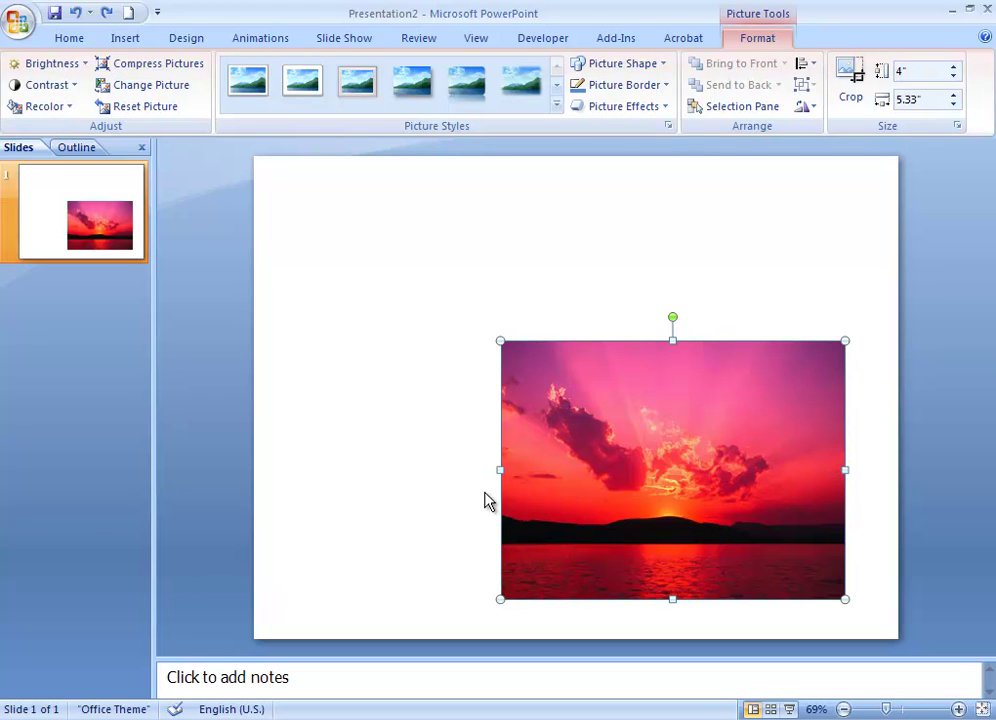
# Step: Deselect and reselect the Sunset photo twice
pyautogui.click(410, 475)
pyautogui.click(640, 485)
pyautogui.click(322, 222)
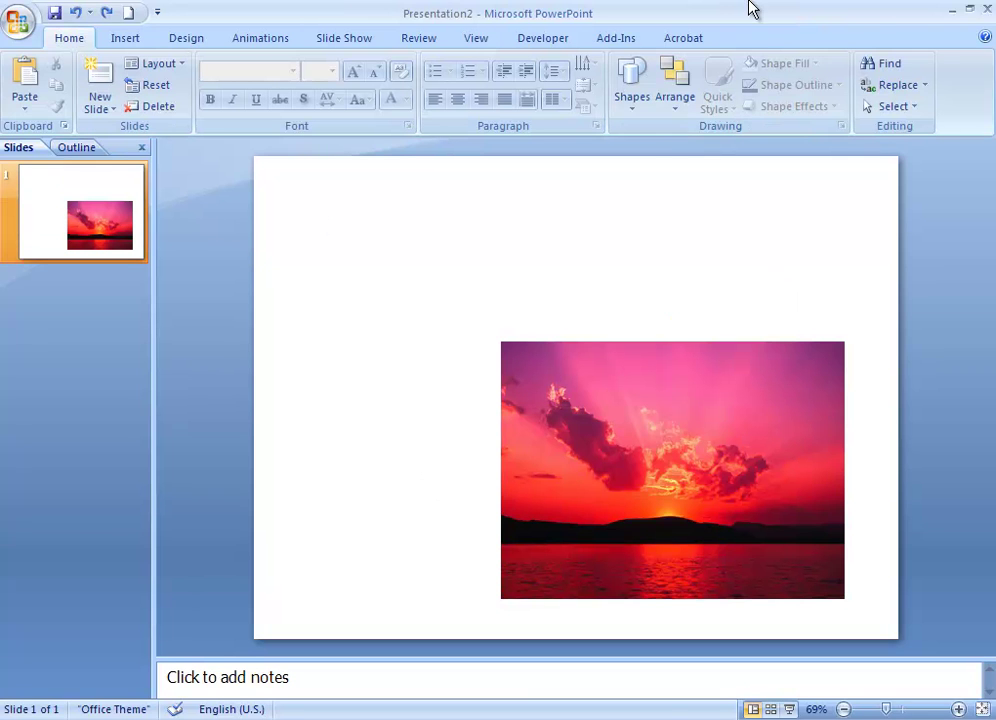
pyautogui.click(709, 447)
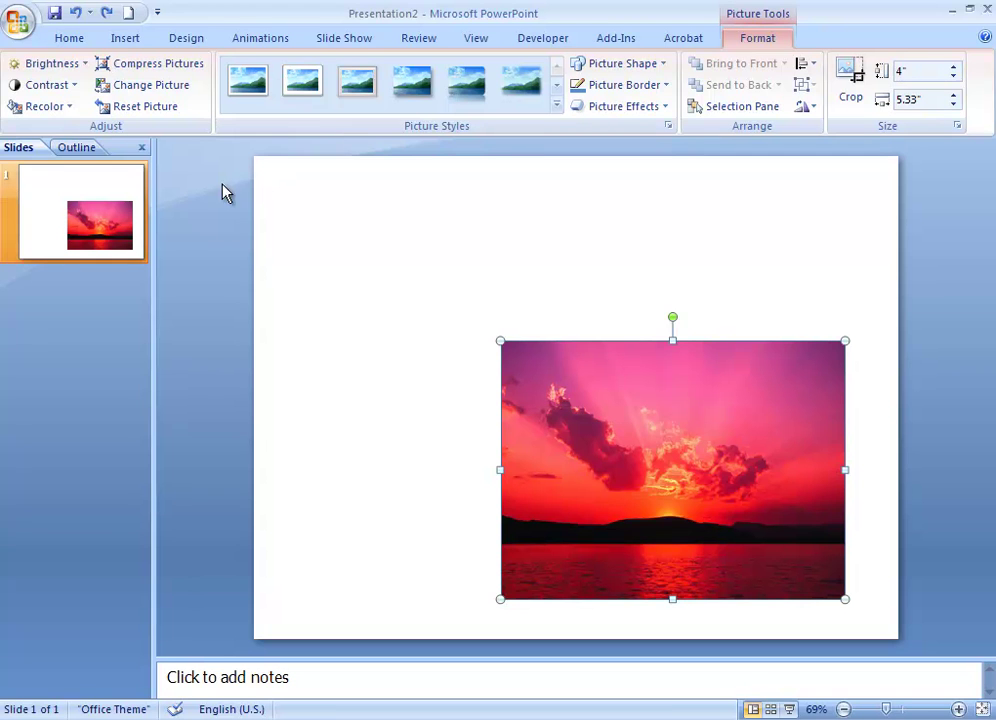
# Step: Preview the photo's Recolor options, then bring up the Picture Border colour and line choices
pyautogui.click(72, 119)
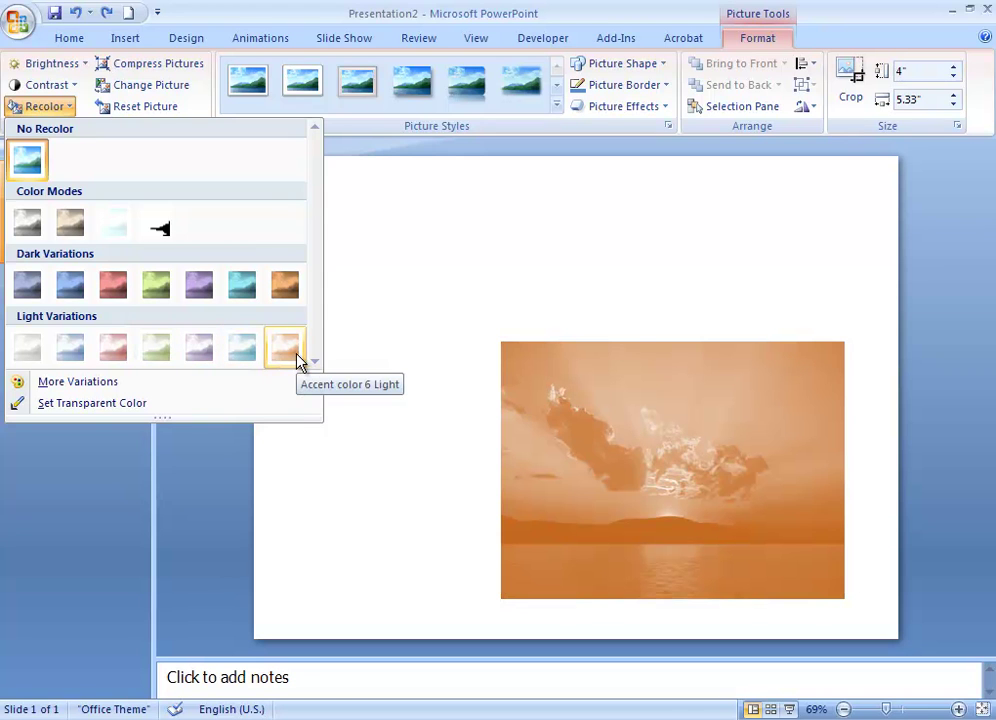
pyautogui.click(664, 85)
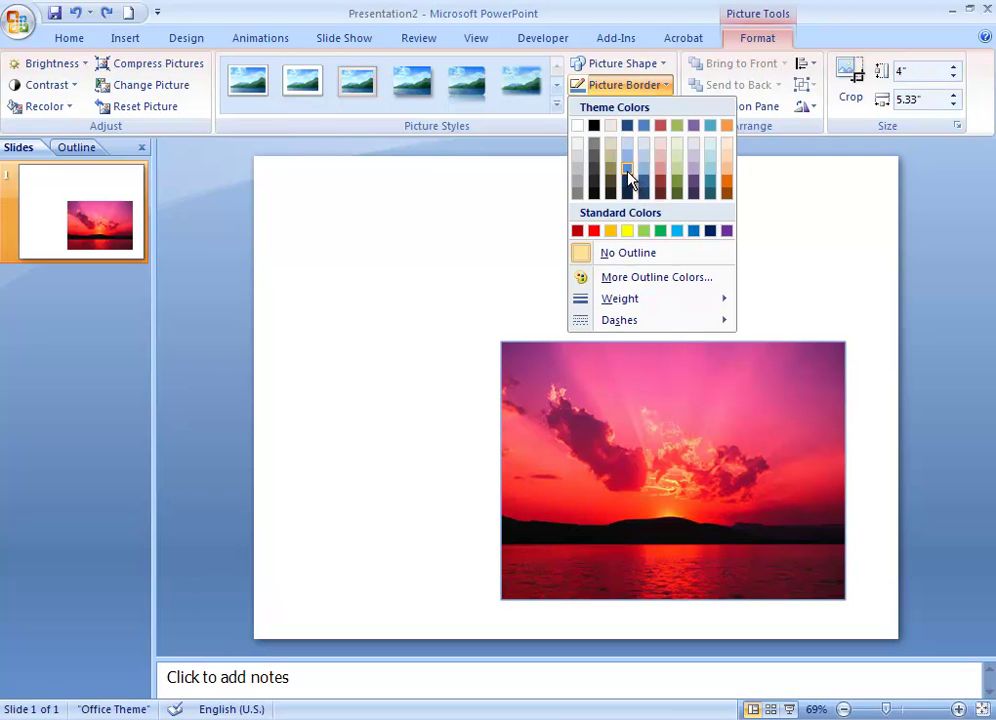
# Step: Give the photo a dark blue 6 pt border and drag it to the centre of the slide
pyautogui.click(628, 176)
pyautogui.click(629, 88)
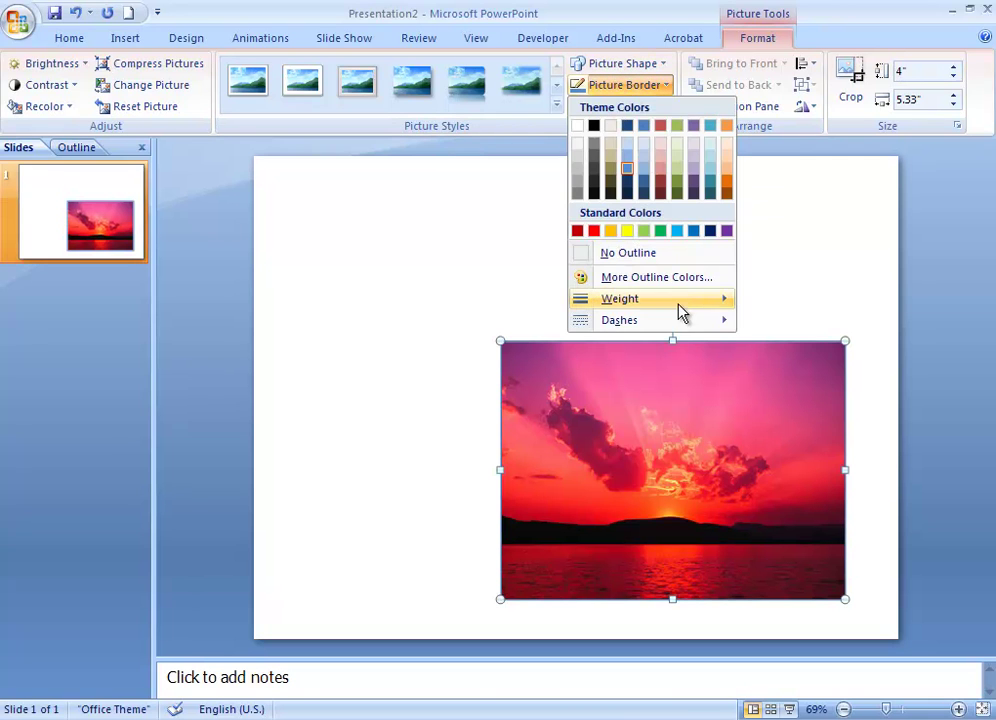
pyautogui.moveTo(710, 302)
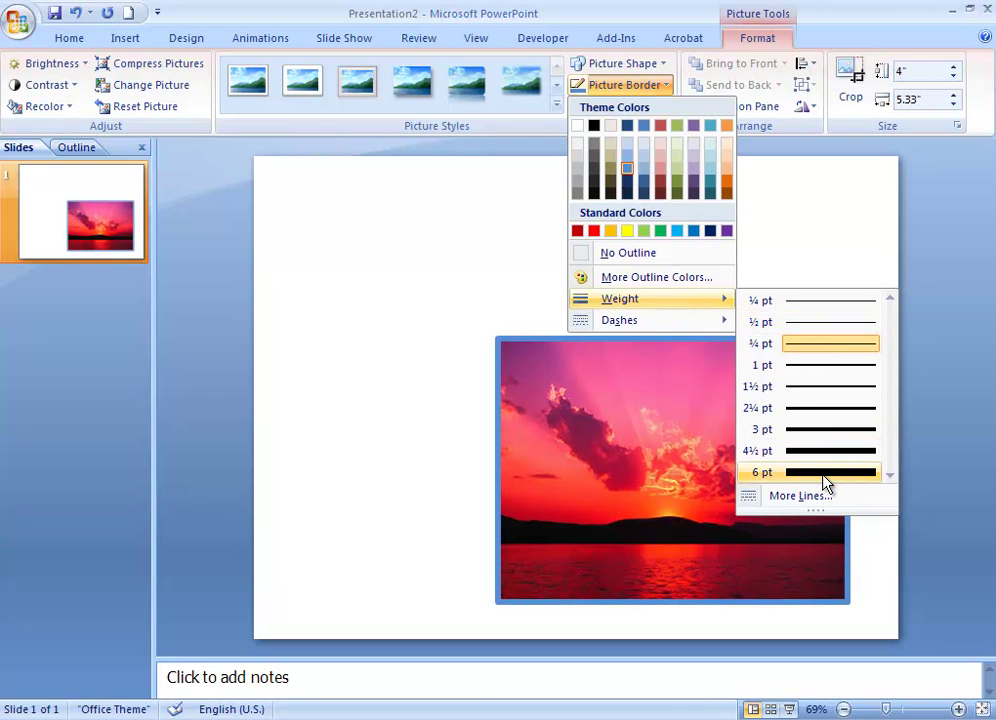
pyautogui.click(824, 474)
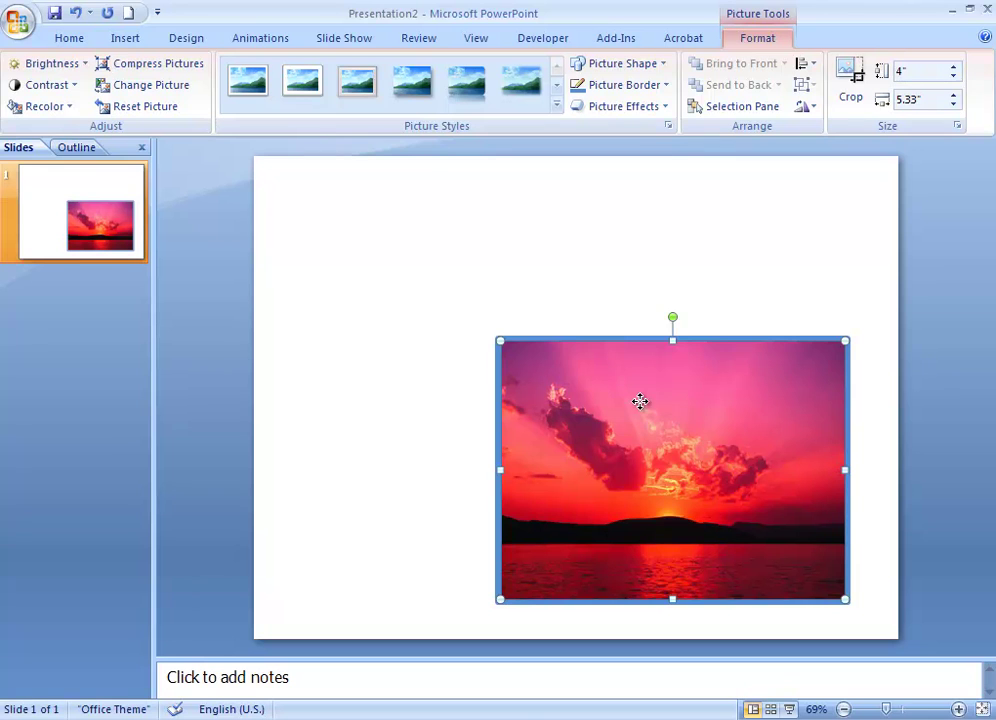
pyautogui.moveTo(654, 391); pyautogui.dragTo(563, 307)
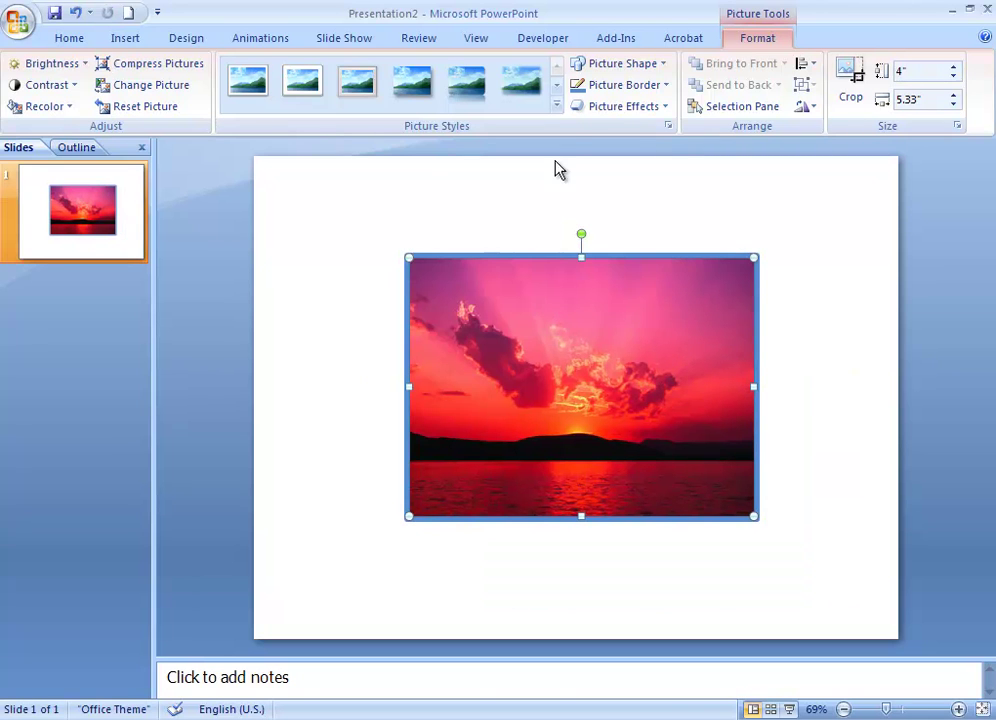
pyautogui.click(628, 65)
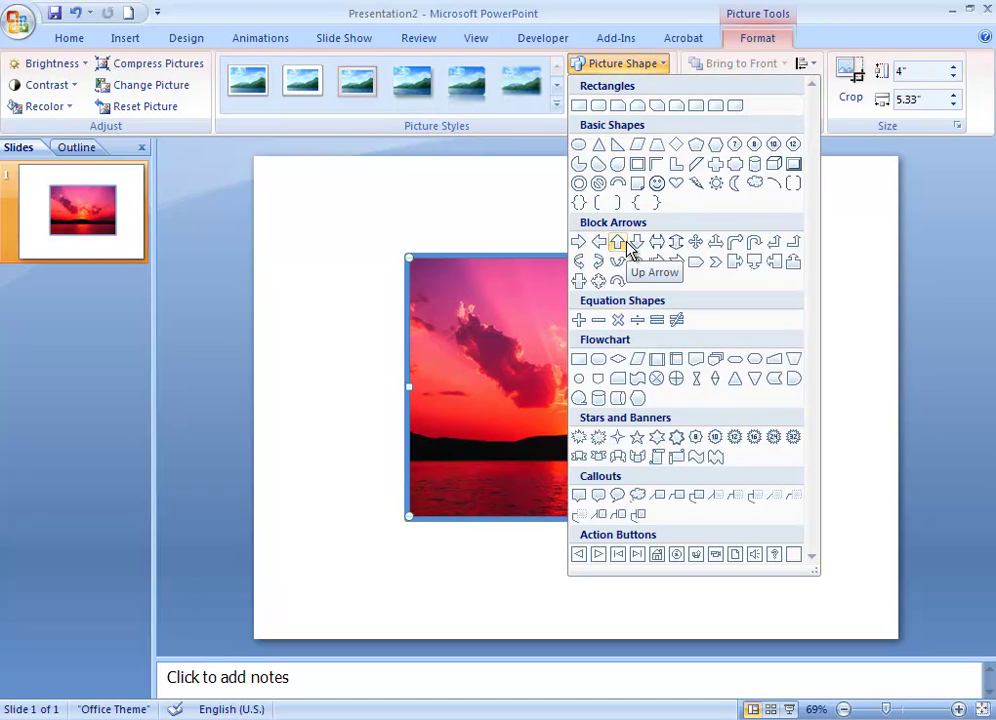
# Step: Try Oval, Up Arrow and Multiply (X) picture shapes on the photo, then revert to Rectangle
pyautogui.click(580, 147)
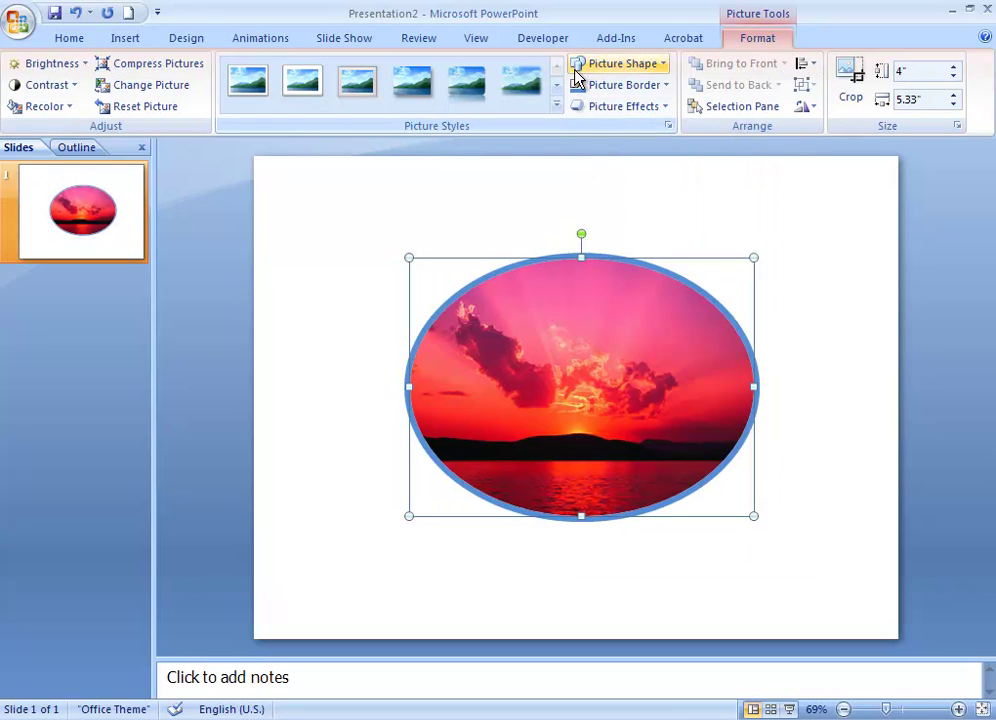
pyautogui.click(620, 64)
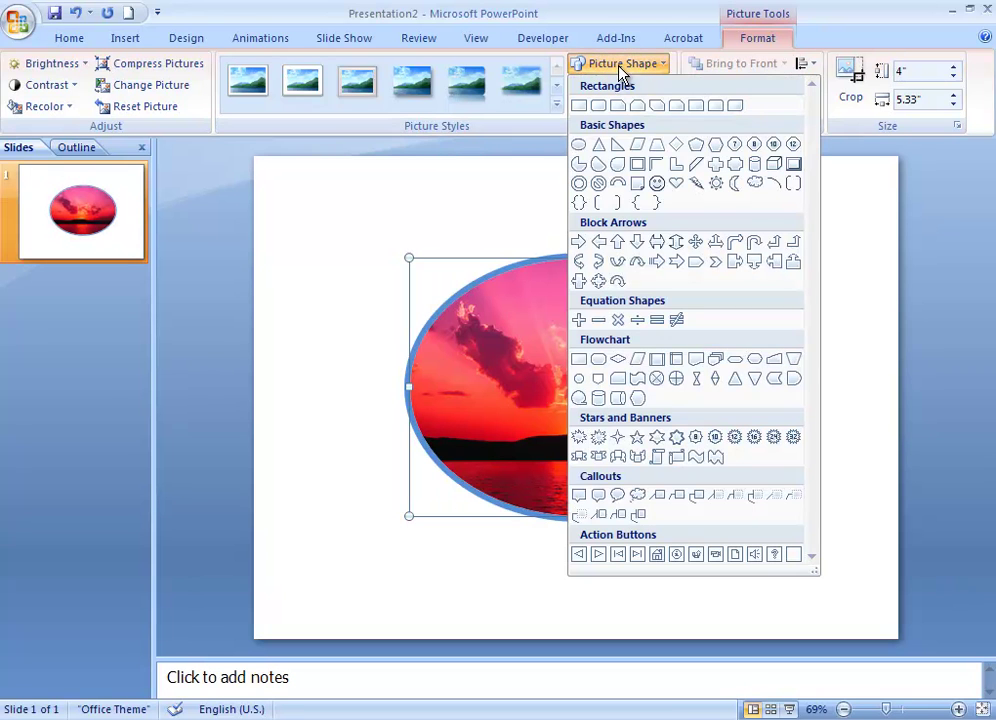
pyautogui.click(620, 248)
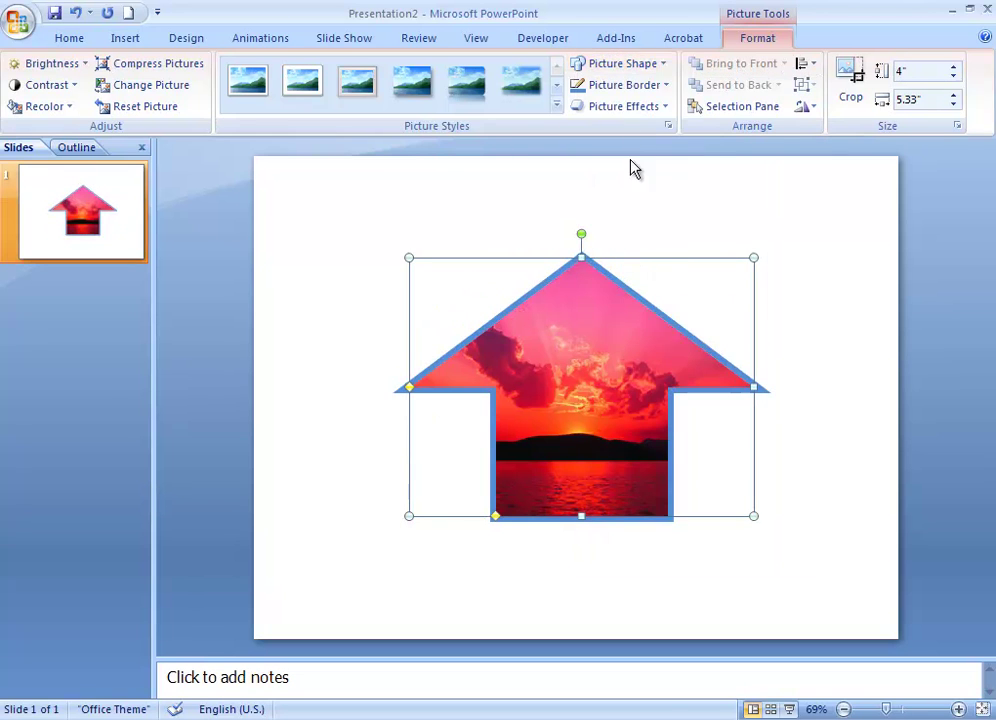
pyautogui.click(641, 68)
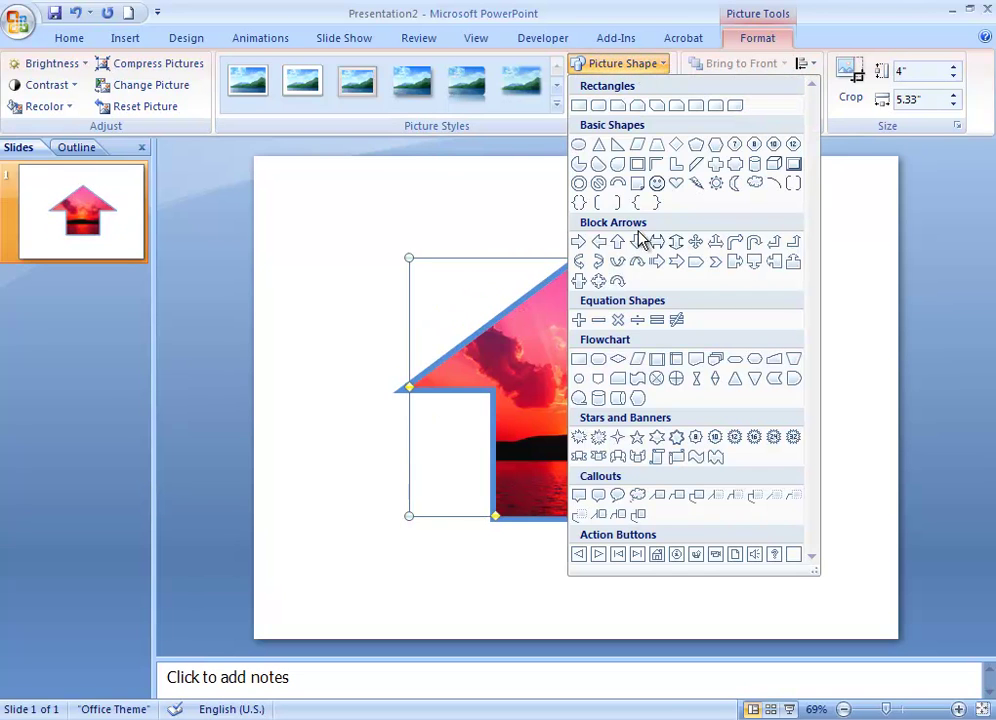
pyautogui.click(620, 319)
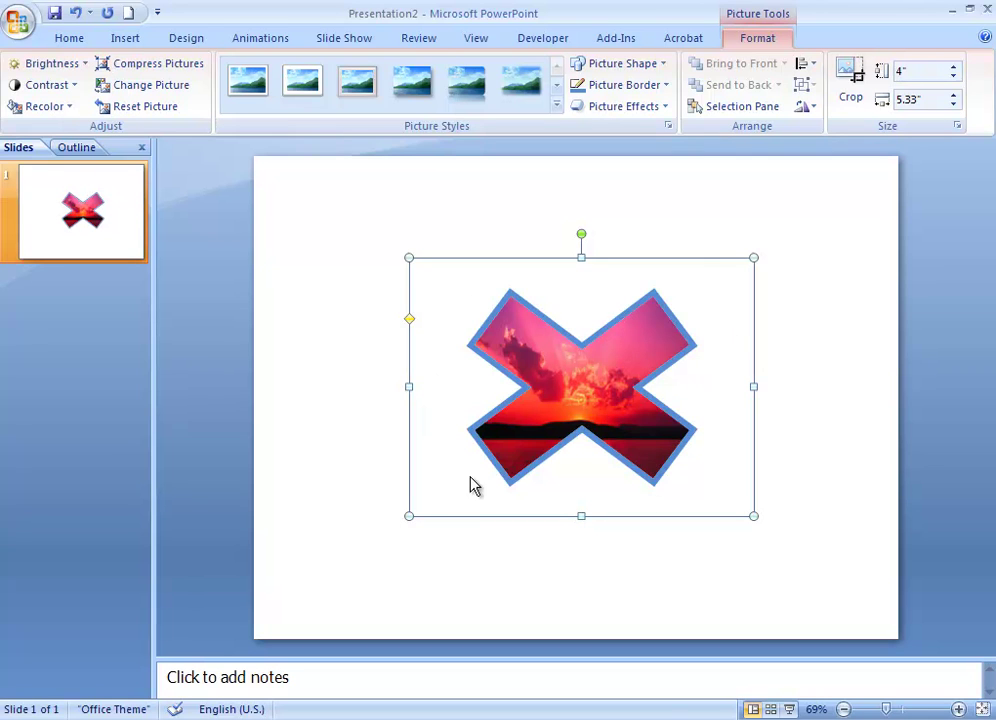
pyautogui.click(640, 64)
pyautogui.click(590, 105)
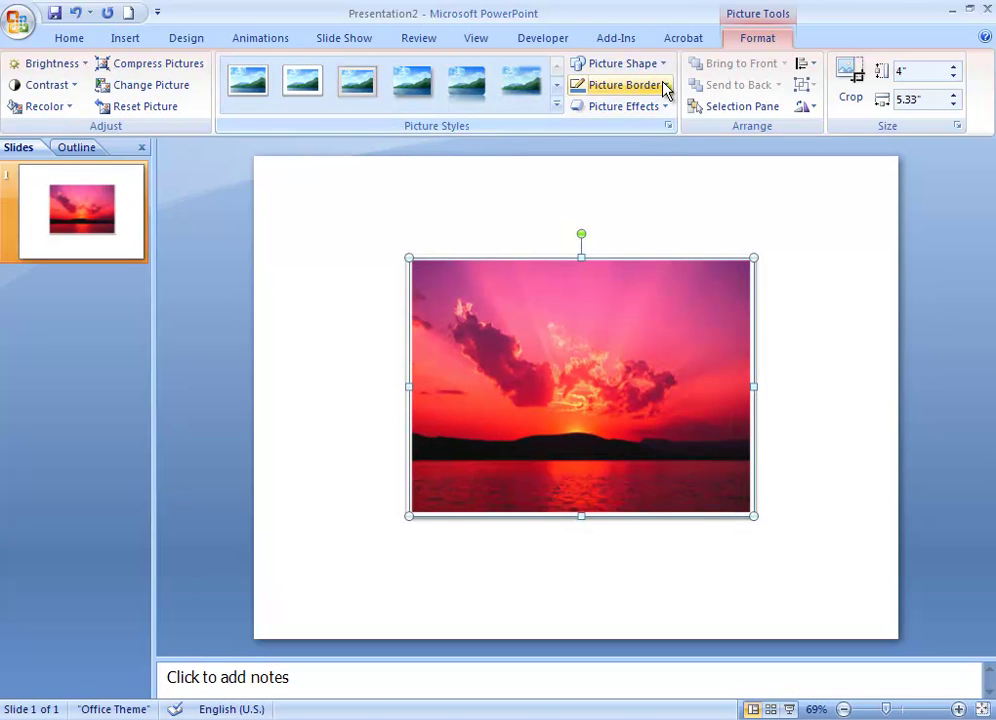
# Step: Apply the Simple Frame, White picture style, then deselect and reselect the photo
pyautogui.click(258, 90)
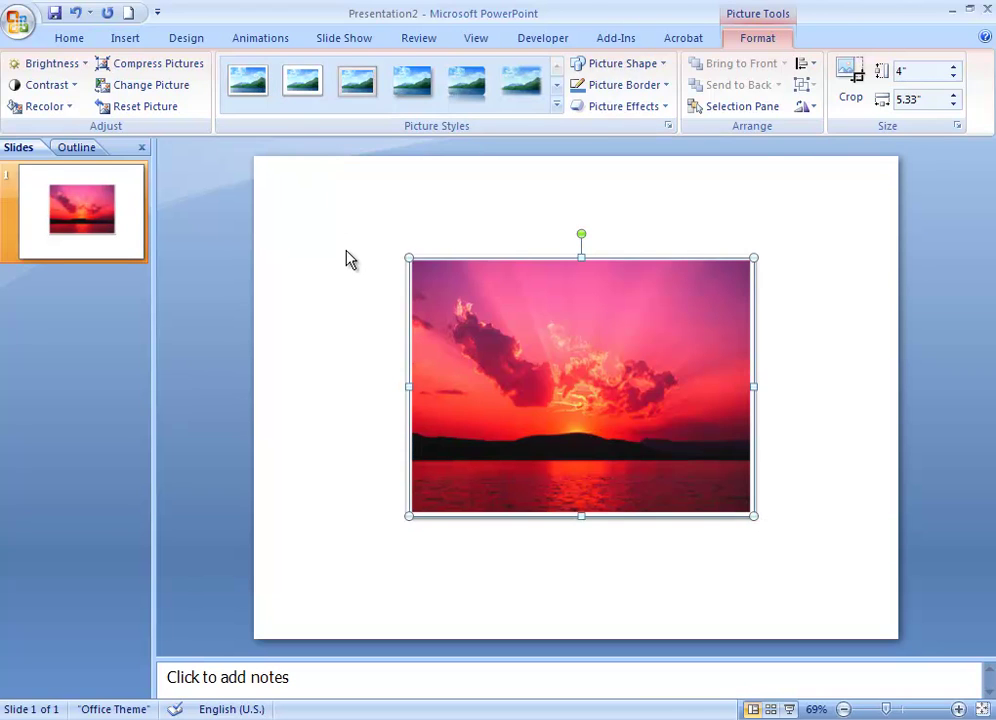
pyautogui.click(349, 258)
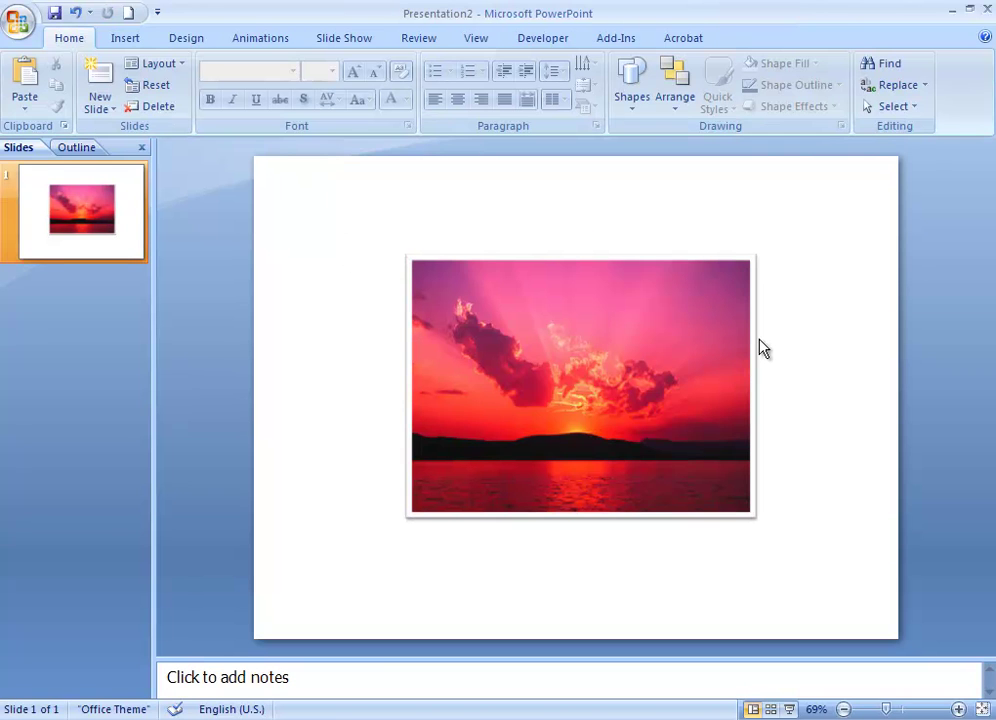
pyautogui.click(628, 351)
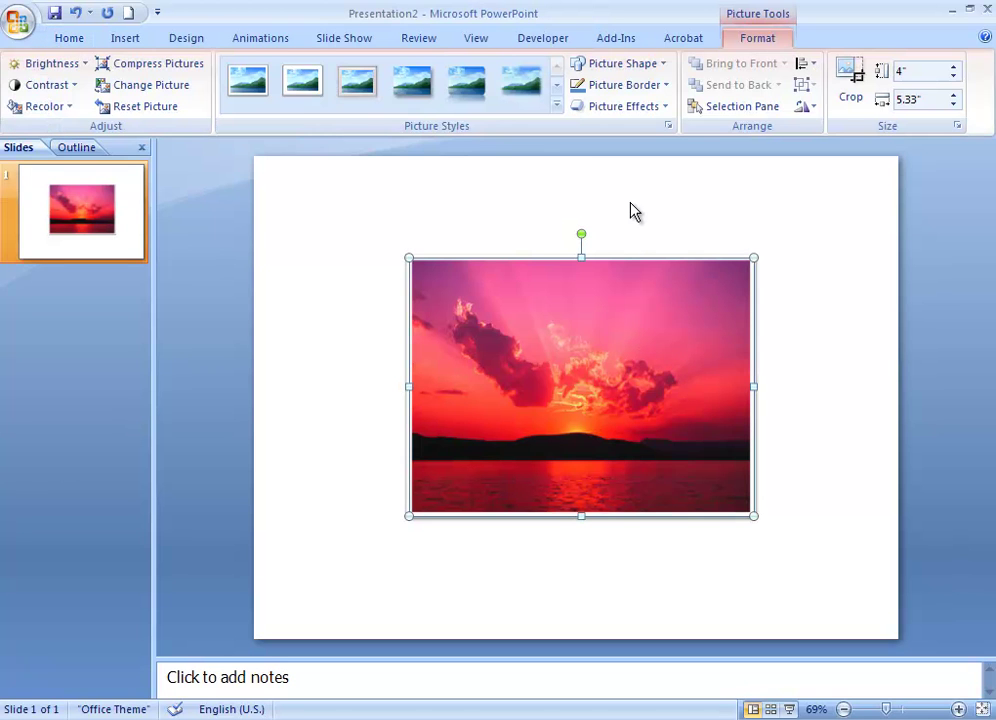
pyautogui.click(662, 107)
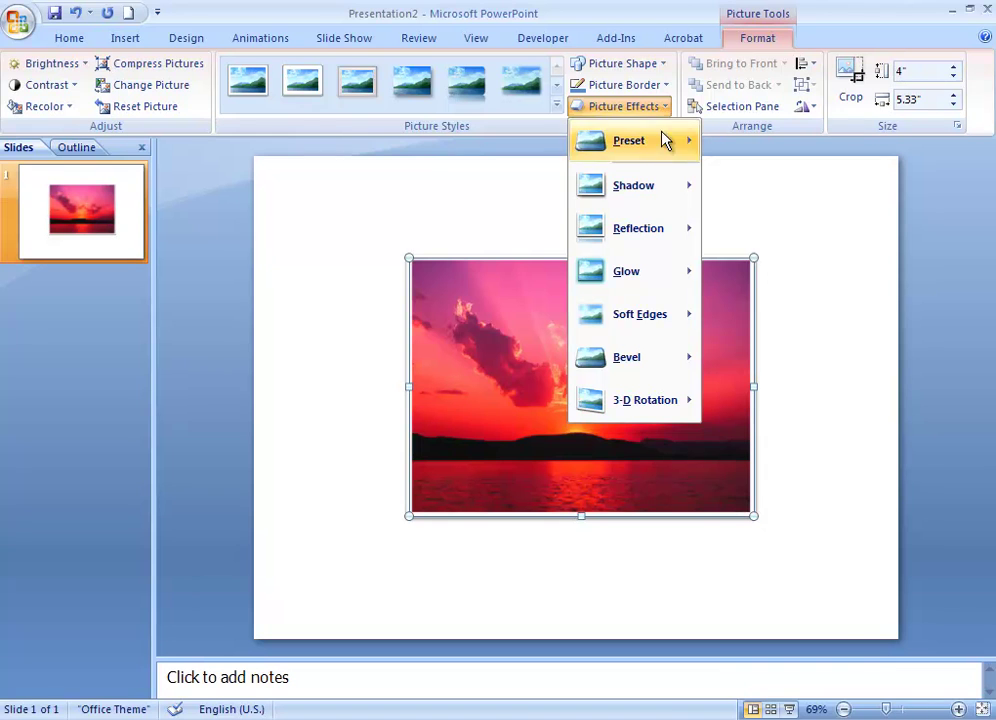
pyautogui.moveTo(664, 193)
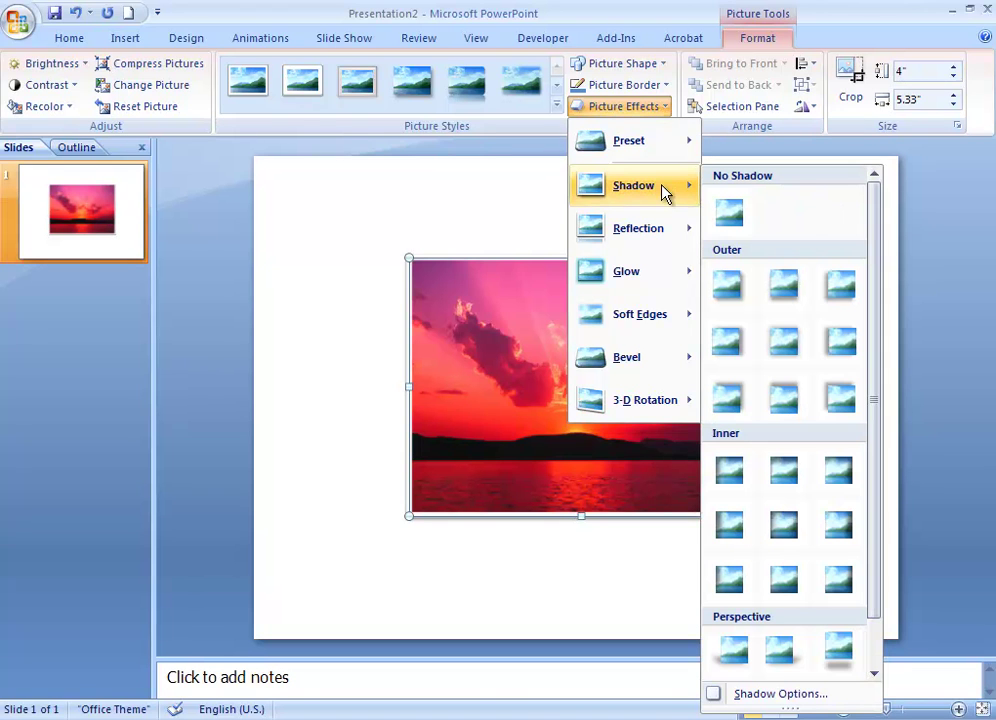
pyautogui.moveTo(665, 231)
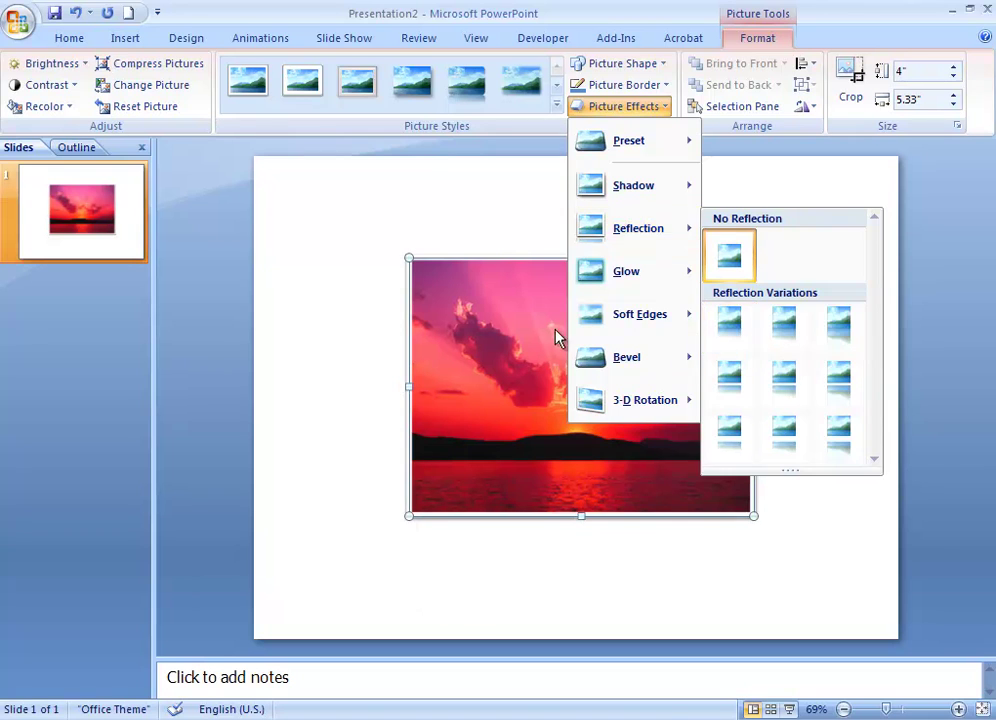
pyautogui.click(480, 327)
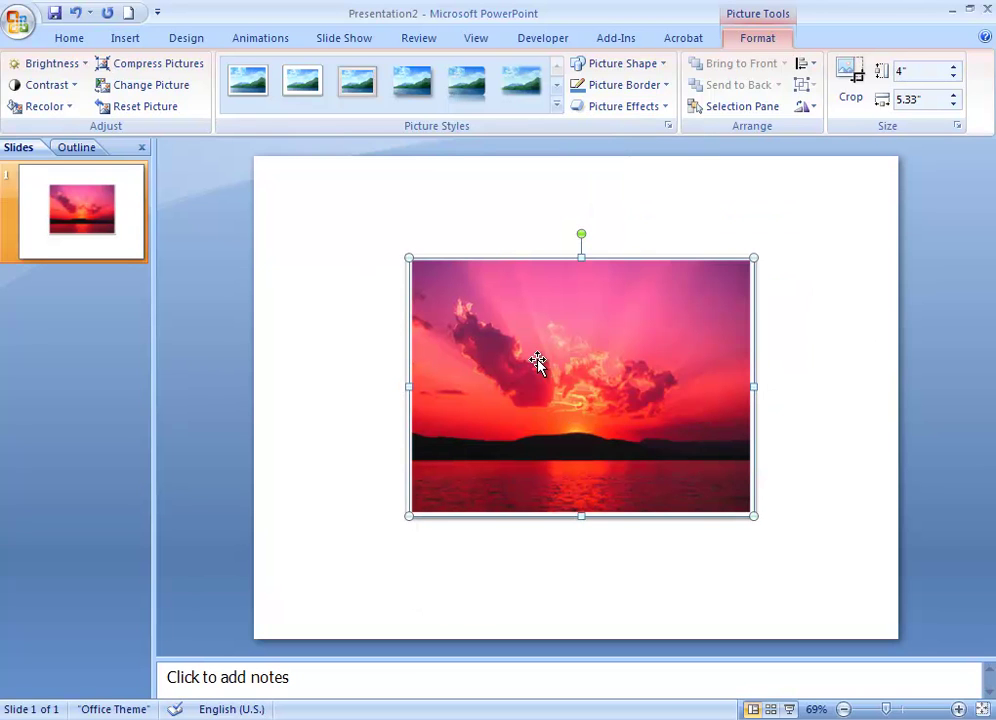
# Step: Crop the photo's corners inward and move it toward the slide's upper left
pyautogui.click(851, 93)
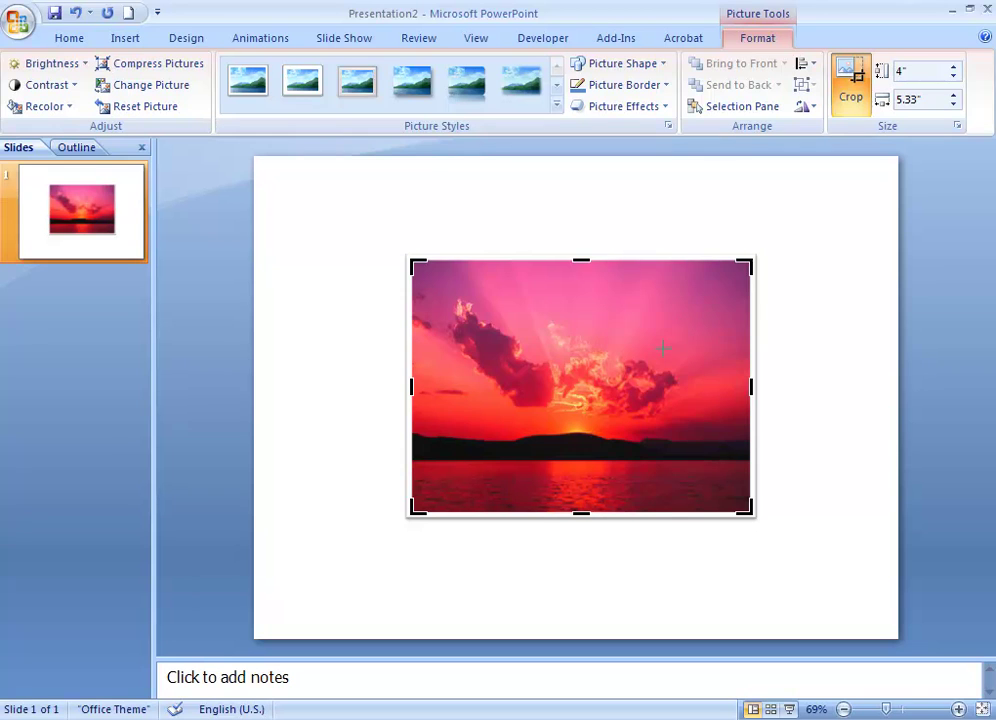
pyautogui.moveTo(669, 344); pyautogui.dragTo(668, 348)
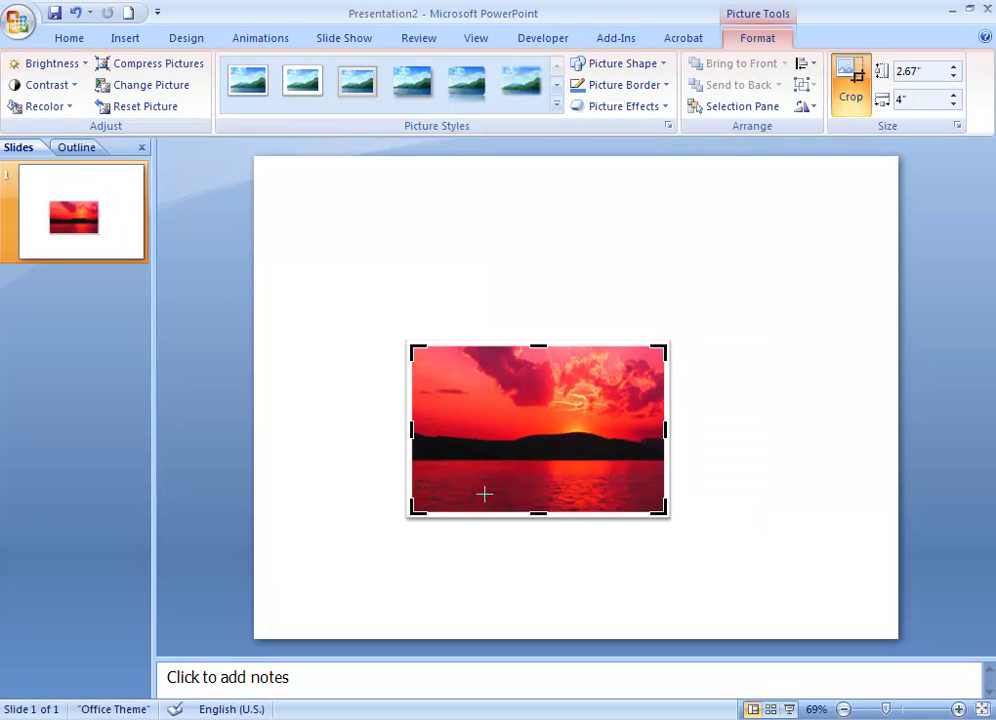
pyautogui.moveTo(487, 494); pyautogui.dragTo(486, 493)
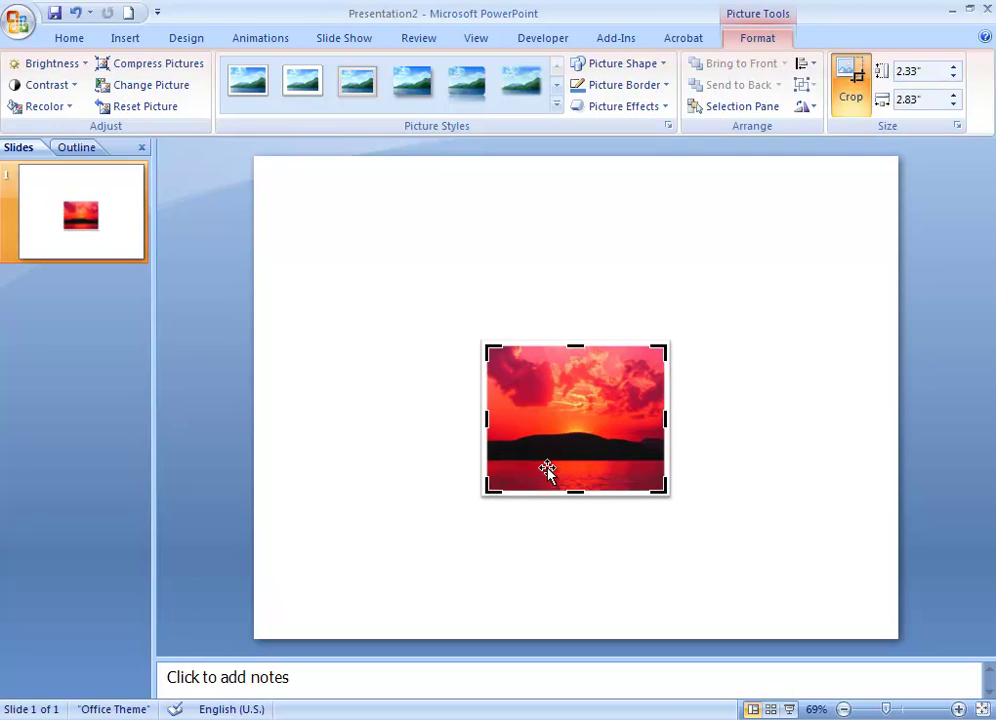
pyautogui.moveTo(627, 430); pyautogui.dragTo(478, 311)
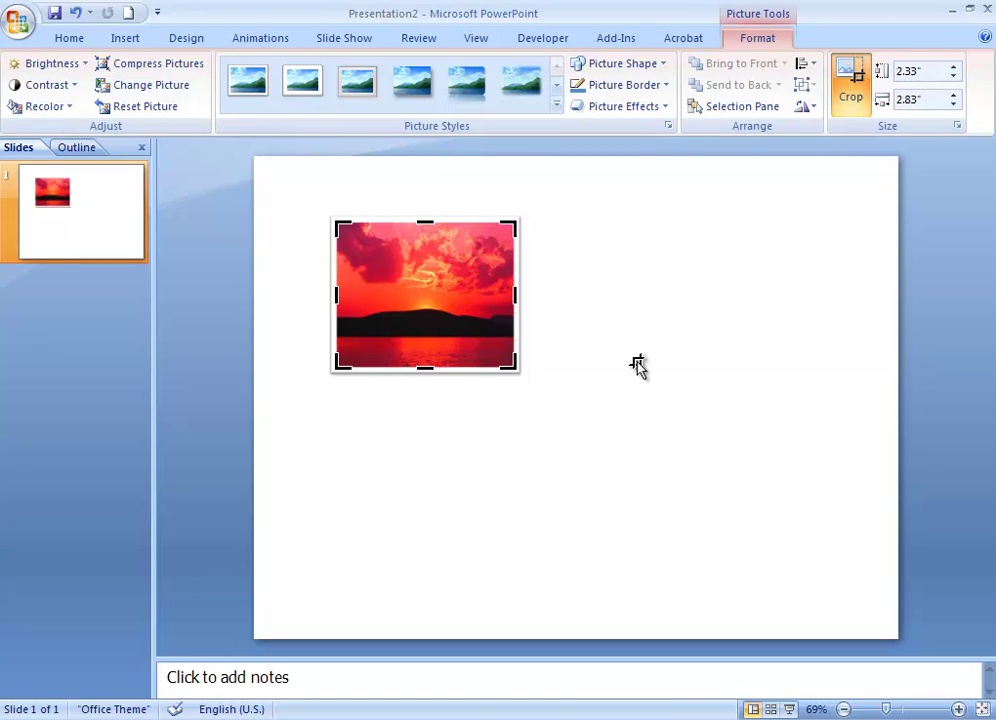
# Step: Reselect the photo and drag its crop corners back outward to the lower right and upper left
pyautogui.click(757, 278)
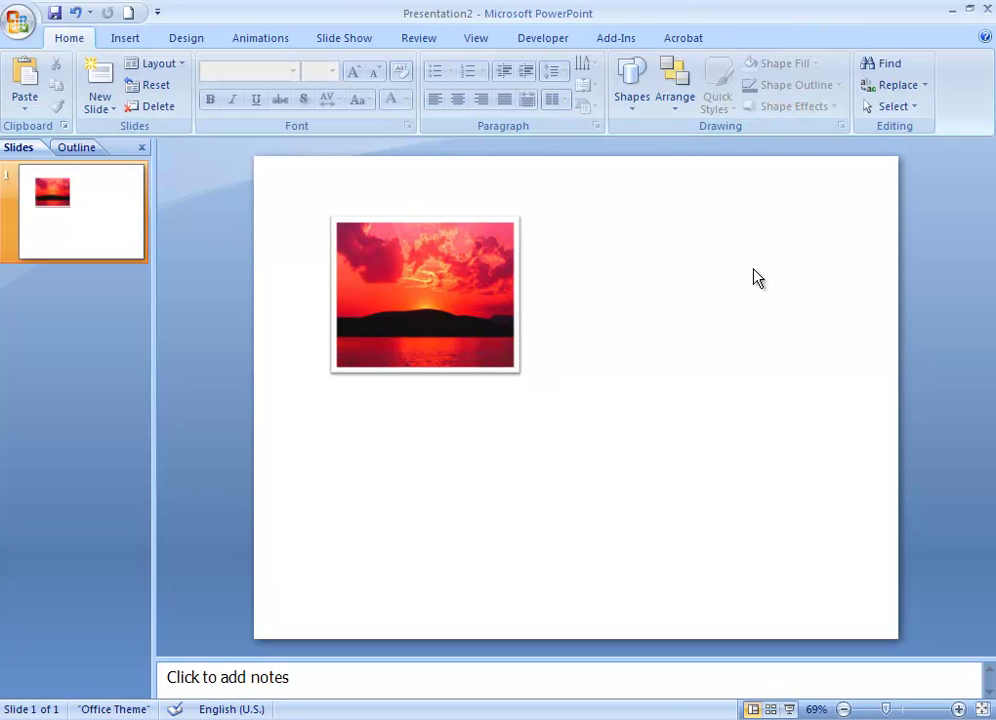
pyautogui.click(436, 270)
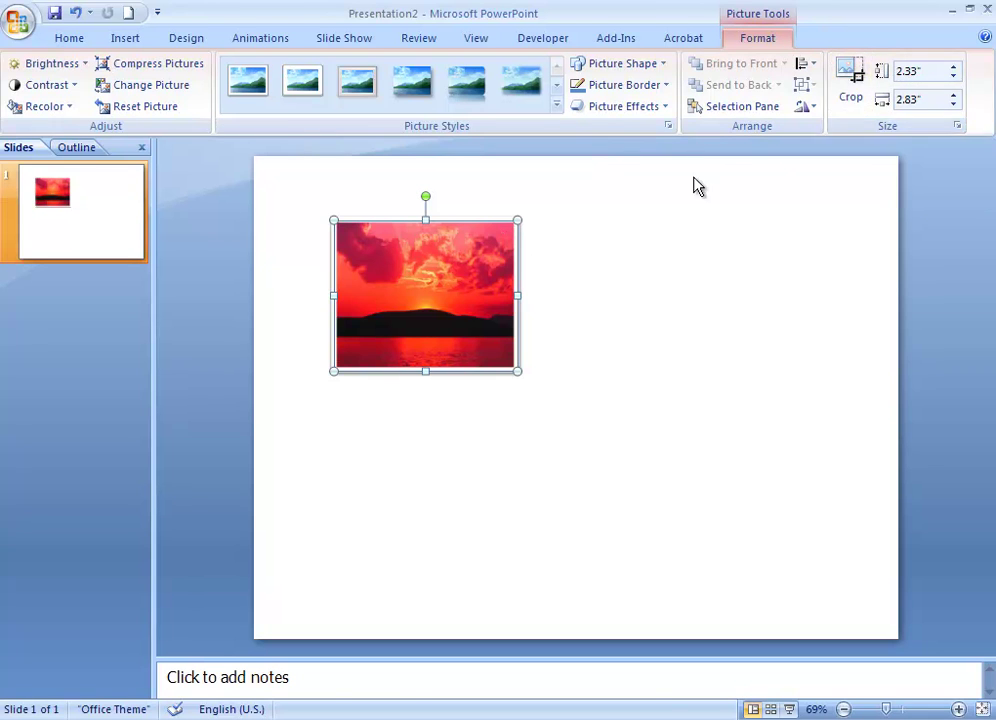
pyautogui.click(850, 82)
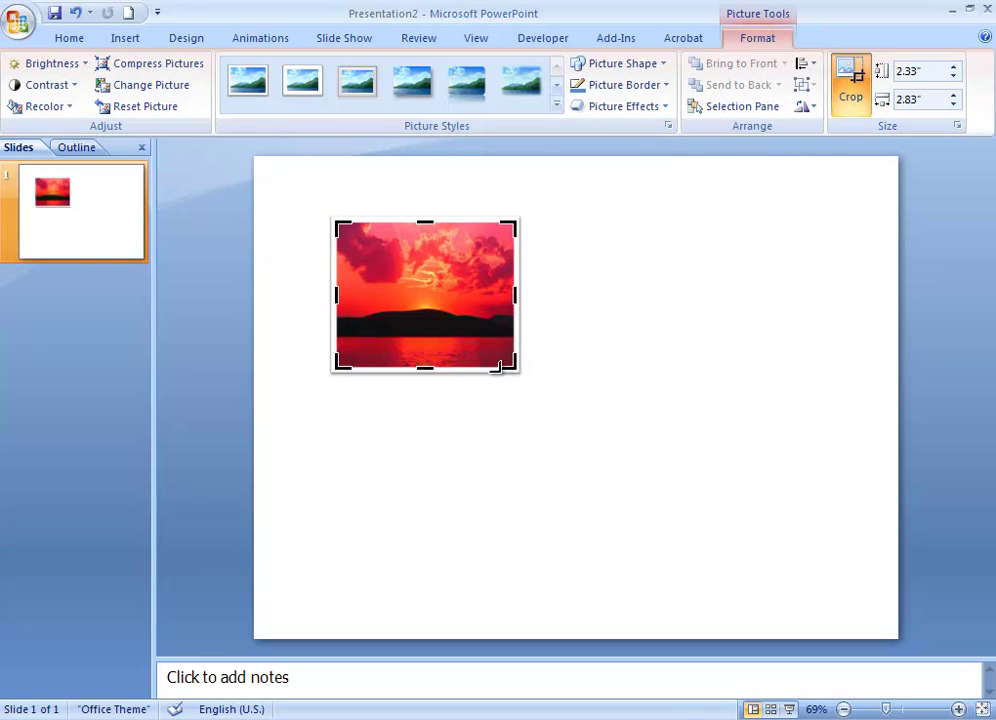
pyautogui.moveTo(505, 367); pyautogui.dragTo(660, 421)
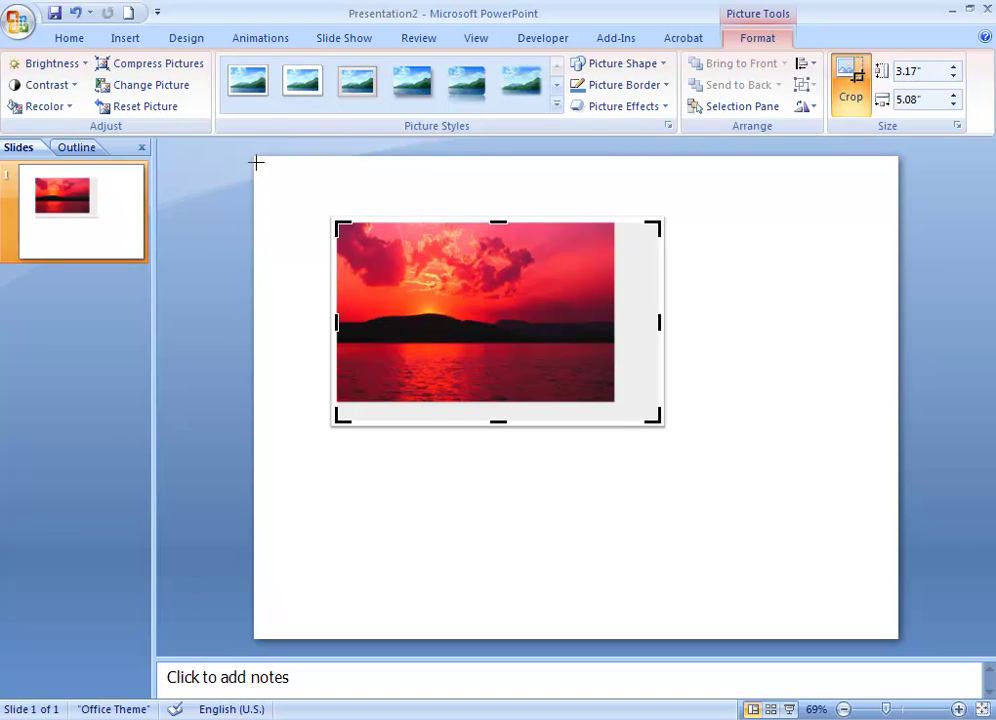
pyautogui.moveTo(256, 162); pyautogui.dragTo(250, 158)
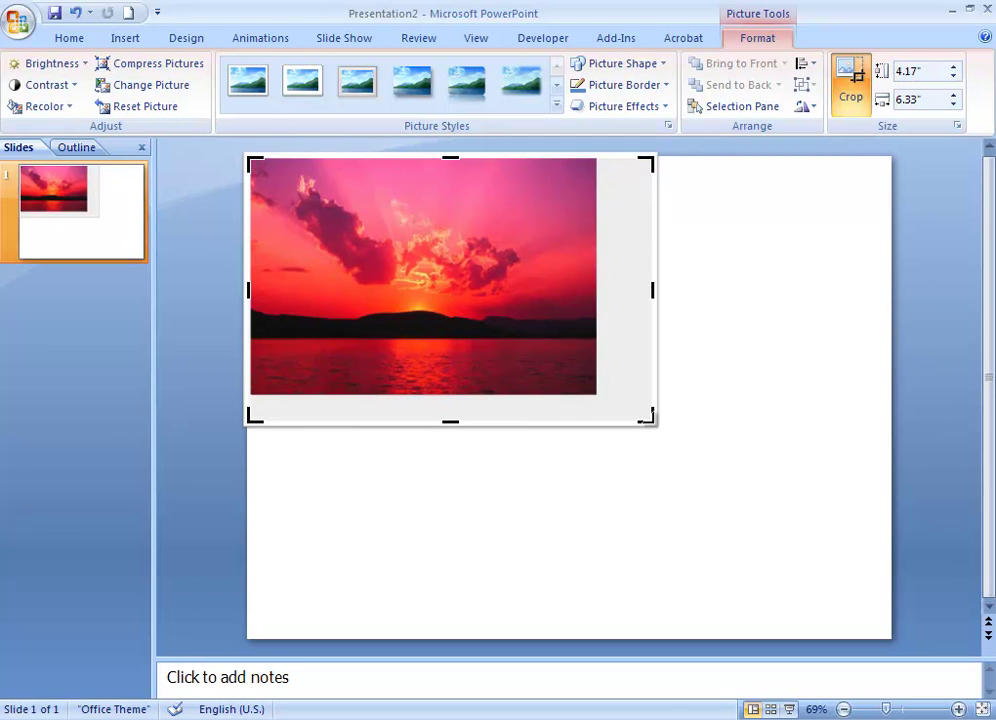